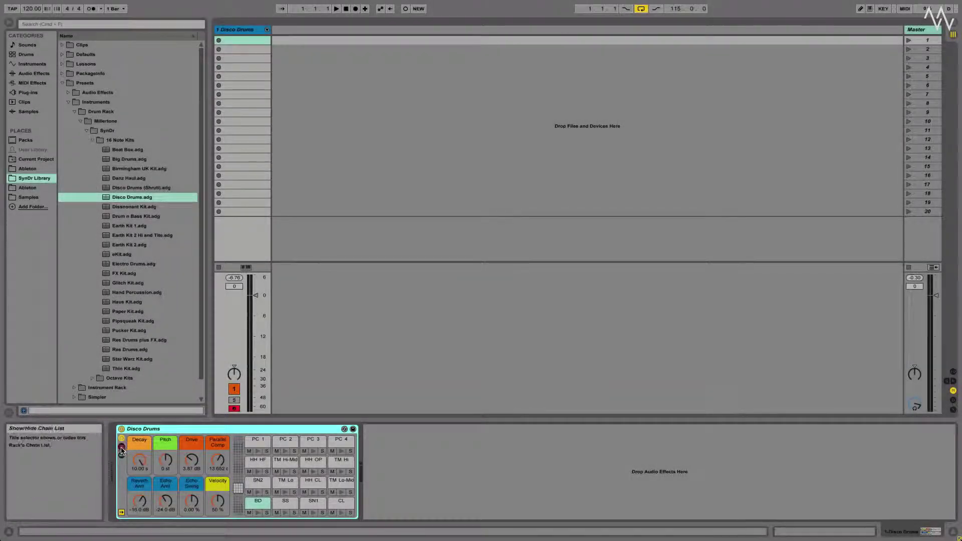
Show the Disco Drums rack's chain list and devices, and go through each chain from BD to PC 4.
left_click(121, 449)
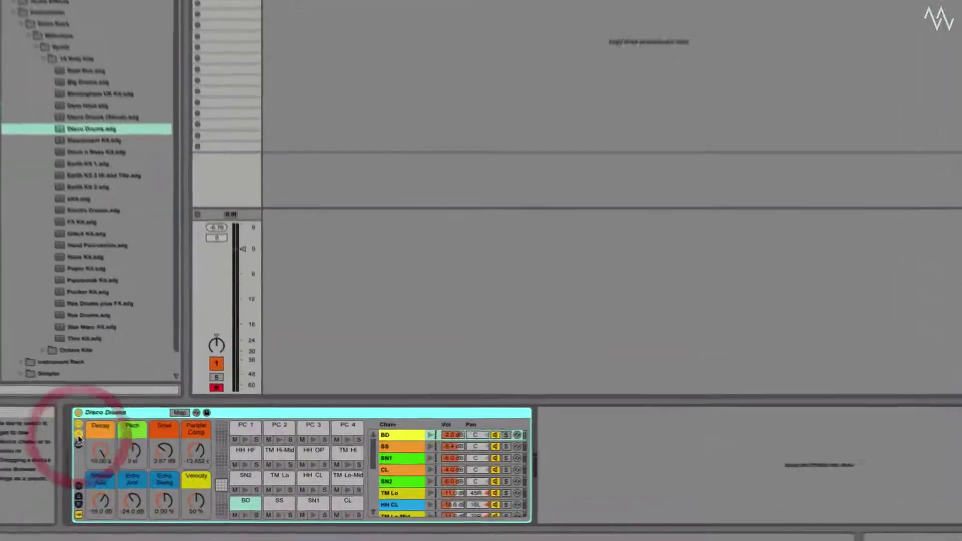
left_click(388, 448)
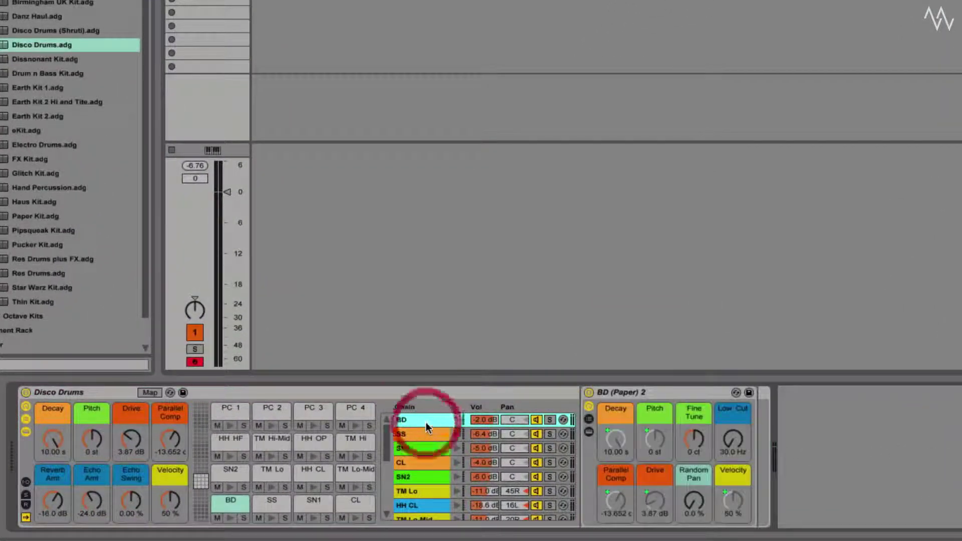
key("Down")
key("Down")
key("Down")
key("Down")
key("Down")
key("Down")
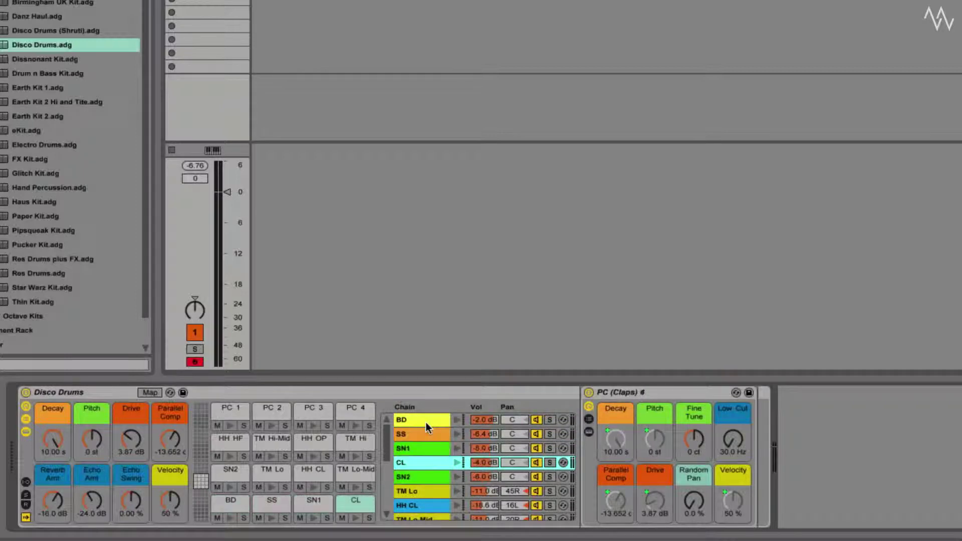
key("Down")
key("Down")
key("Down")
key("Down")
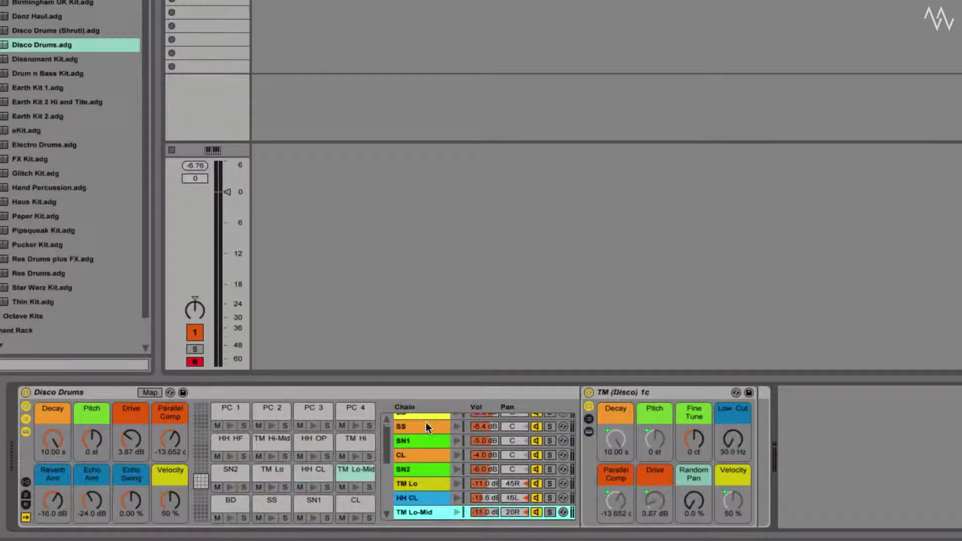
key("Down")
key("Down")
key("Down")
key("Down")
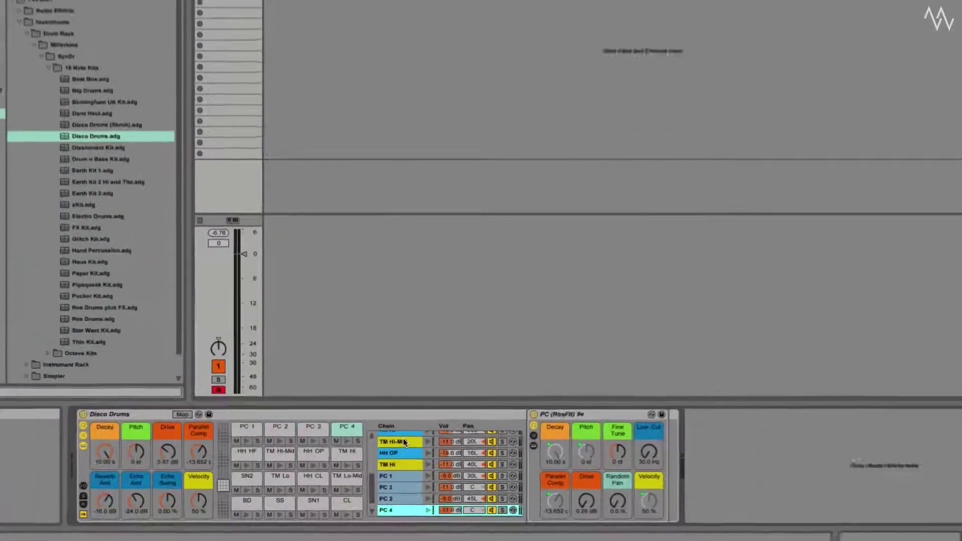
key("Down")
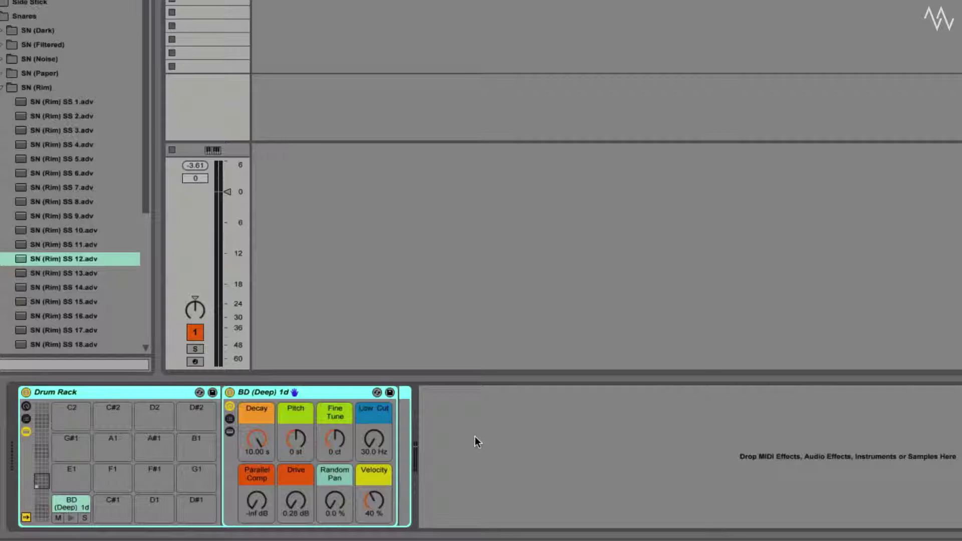
Reveal the devices inside the BD (Deep) 1d rack and examine its Simpler settings and Low Cut macro.
left_click(230, 432)
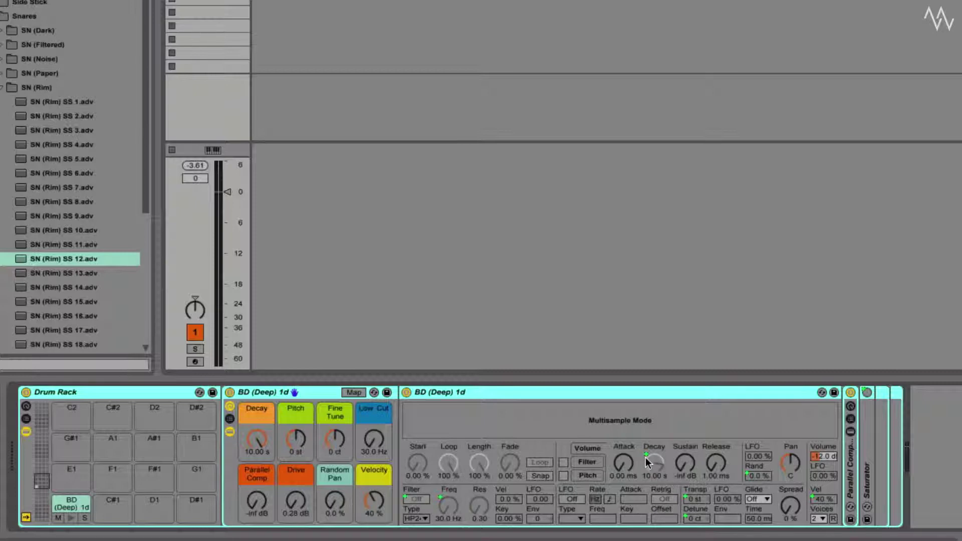
left_click(527, 425)
left_click(527, 422)
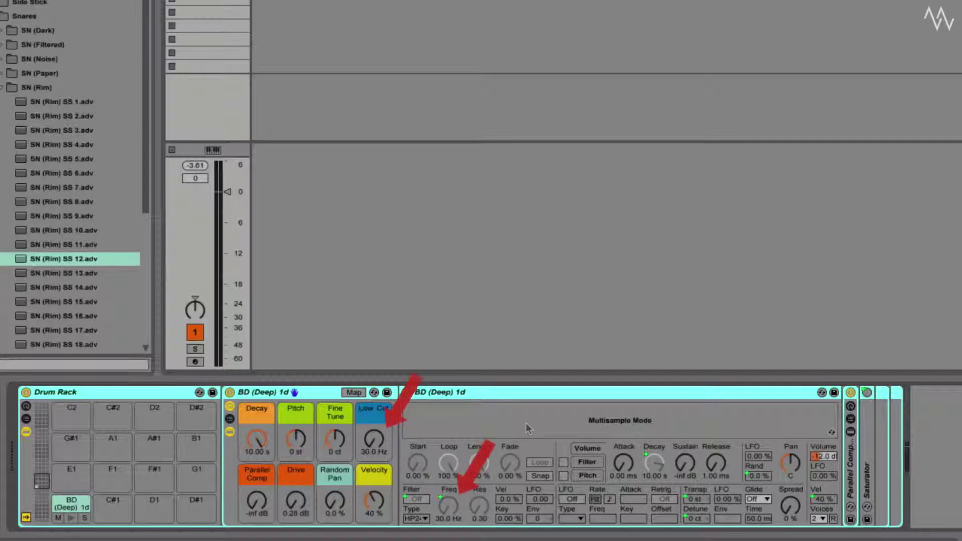
mouse_move(368, 443)
left_mouse_down()
mouse_move(368, 421)
mouse_move(368, 450)
left_mouse_up()
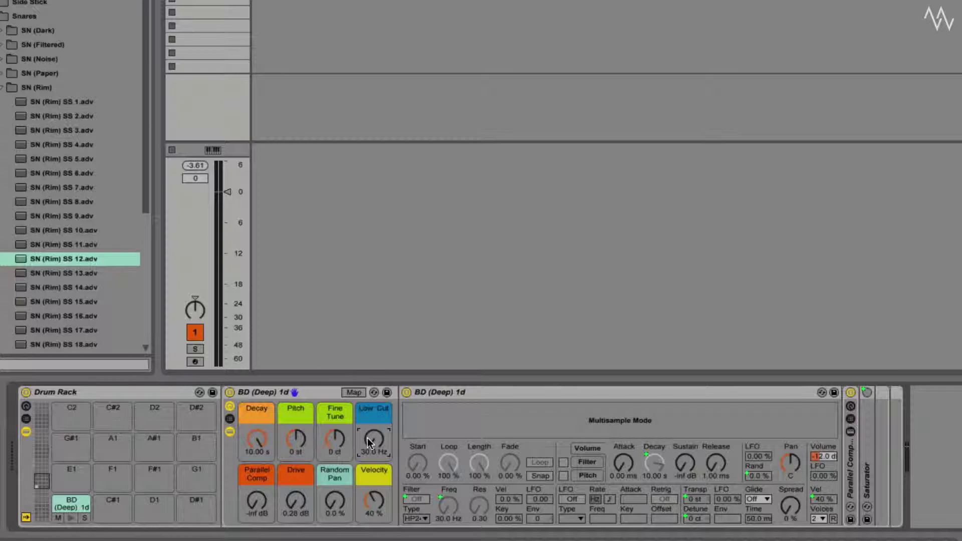
left_click(444, 419)
Copy the BD (Deep) 1d pad onto C#1 and replace the samples in the copy's Simpler with SN (Rim) SS 12.adv.
left_click_drag(64, 507, 105, 510)
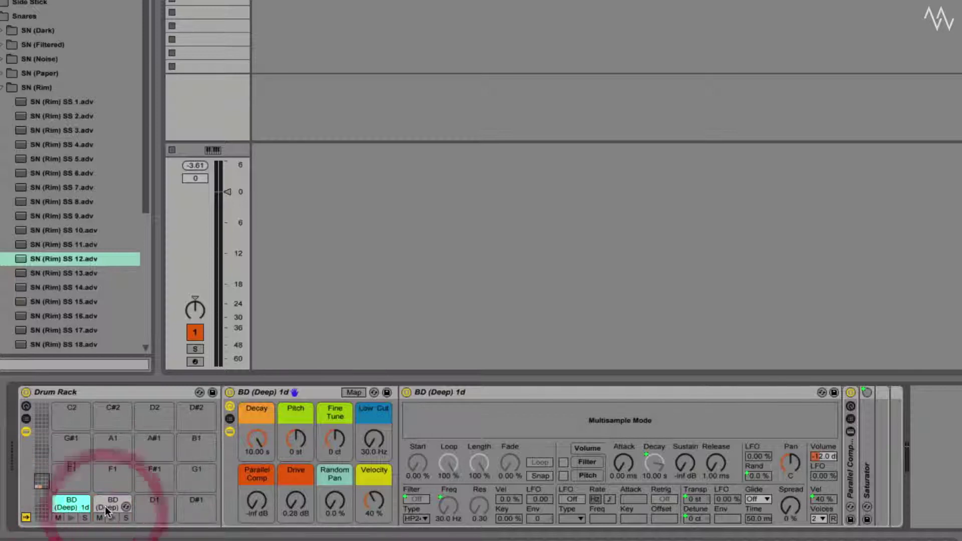
left_click(106, 509)
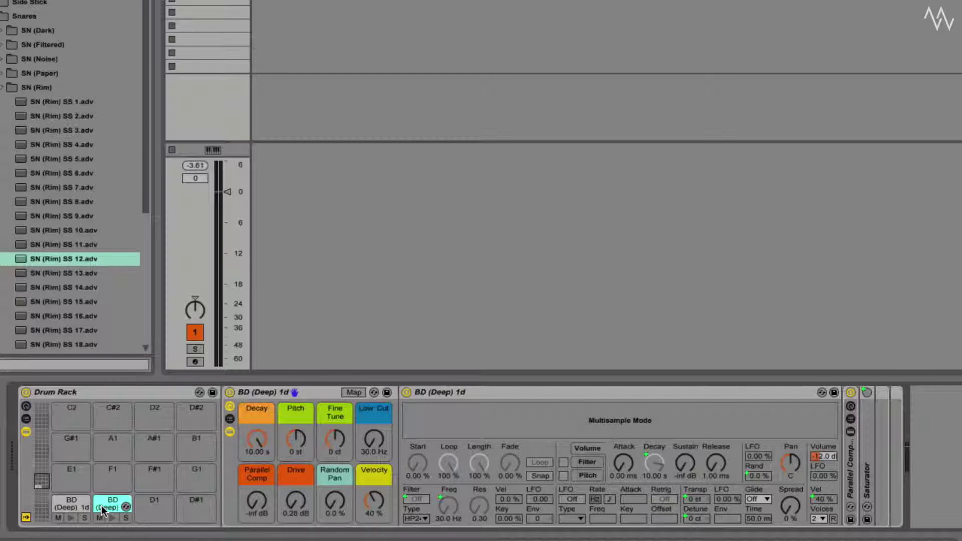
left_click(20, 259)
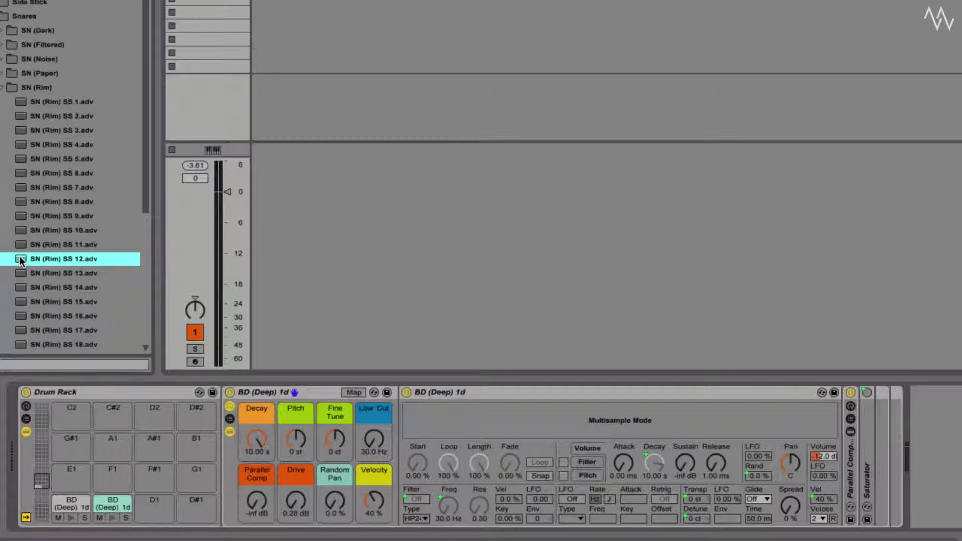
left_click_drag(20, 259, 473, 419)
Try replacing the entire Simpler device with the SN (Rim) SS 12.adv preset, and undo the replacement.
left_click_drag(21, 260, 513, 394)
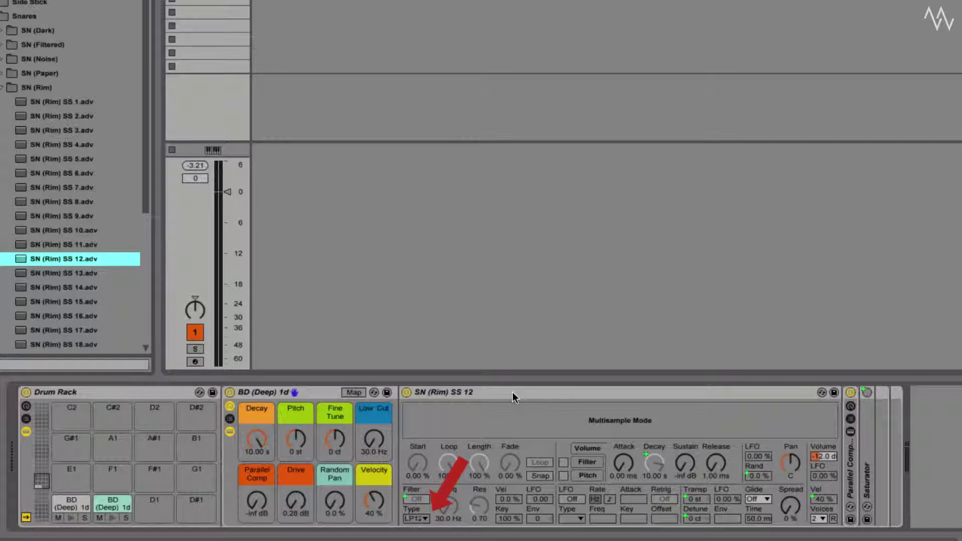
key("ctrl+z")
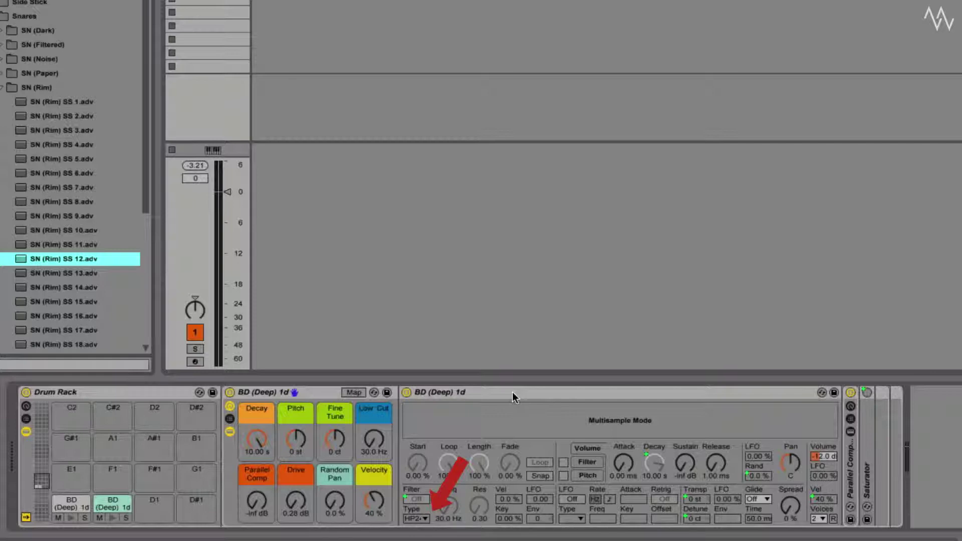
Rename both the C#1 pad's Simpler and its enclosing instrument rack as SS.
left_click(453, 395)
key("ctrl+r")
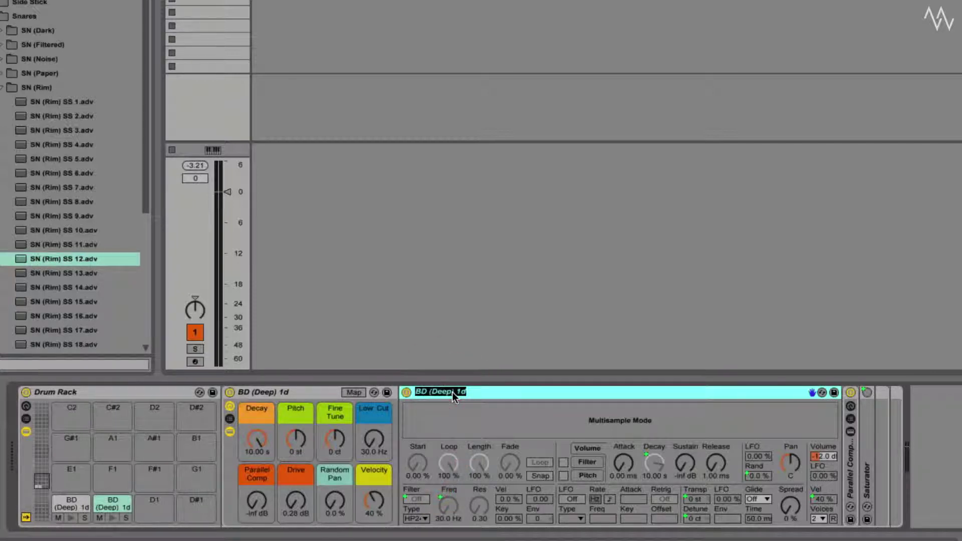
type("SS")
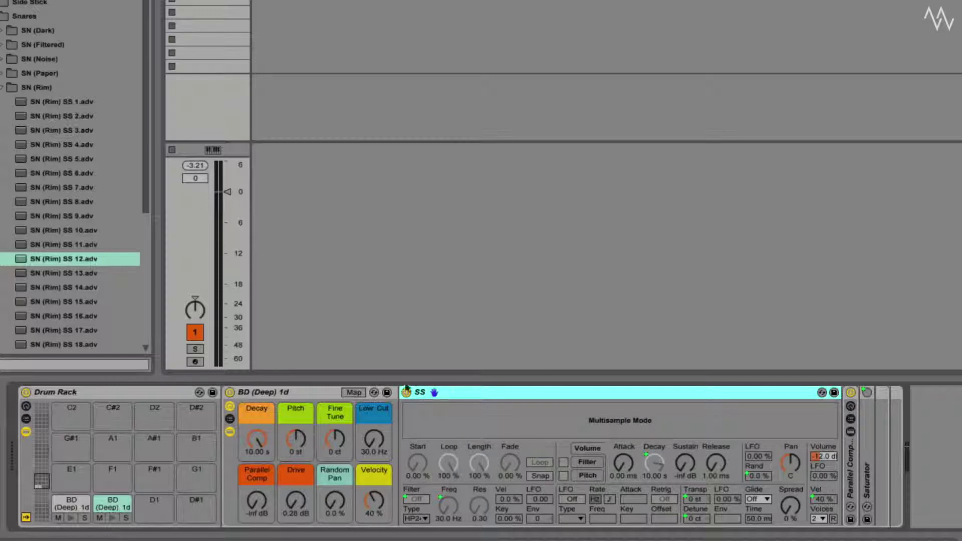
left_click(270, 393)
key("ctrl+r")
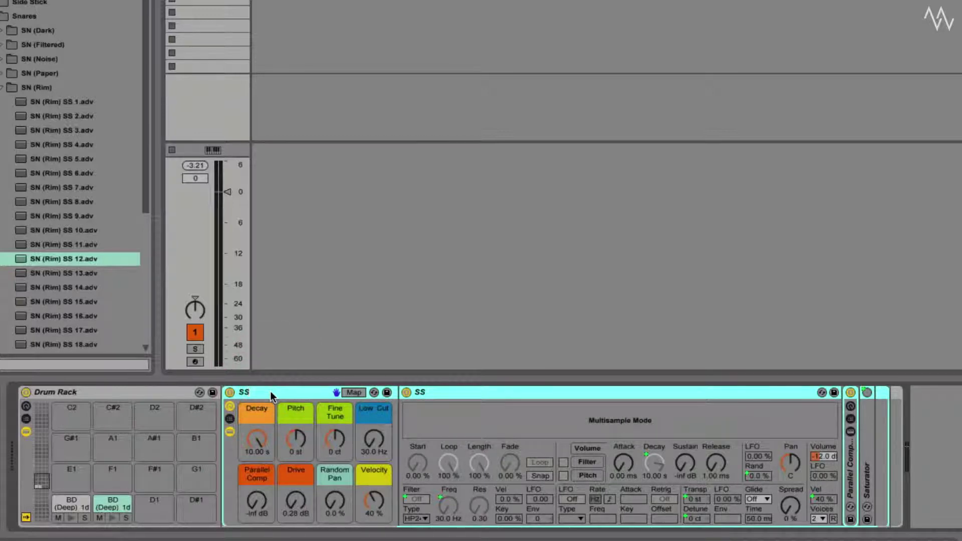
type("S")
key("Return")
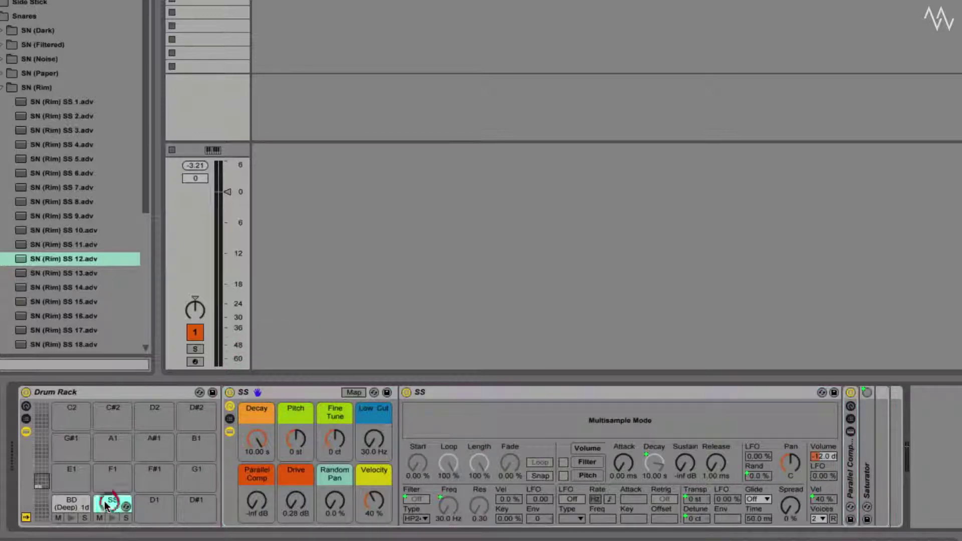
Copy the SS pad onto D1 and replace the samples in the copy's Simpler with SN (Paper) 2b.adv.
left_click_drag(115, 500, 147, 507)
left_click(146, 507)
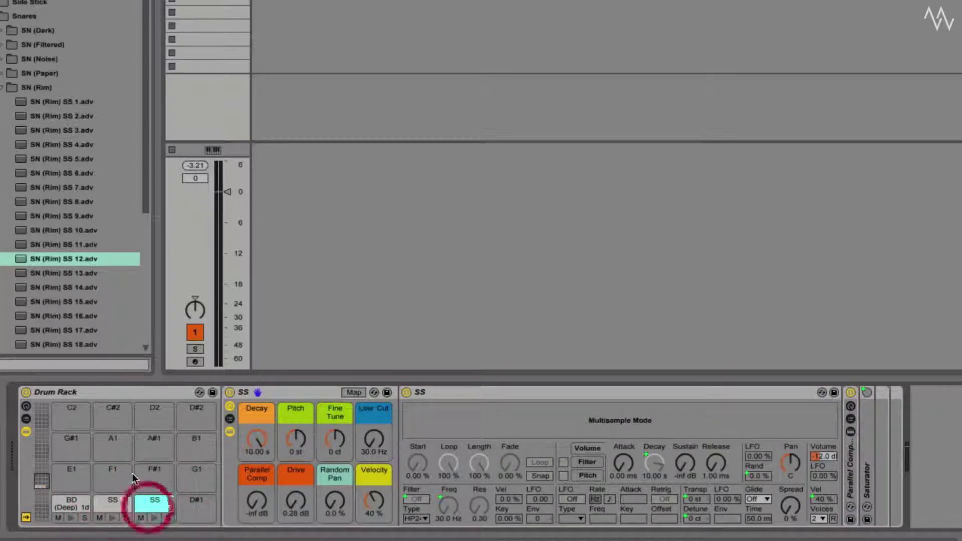
left_click(3, 75)
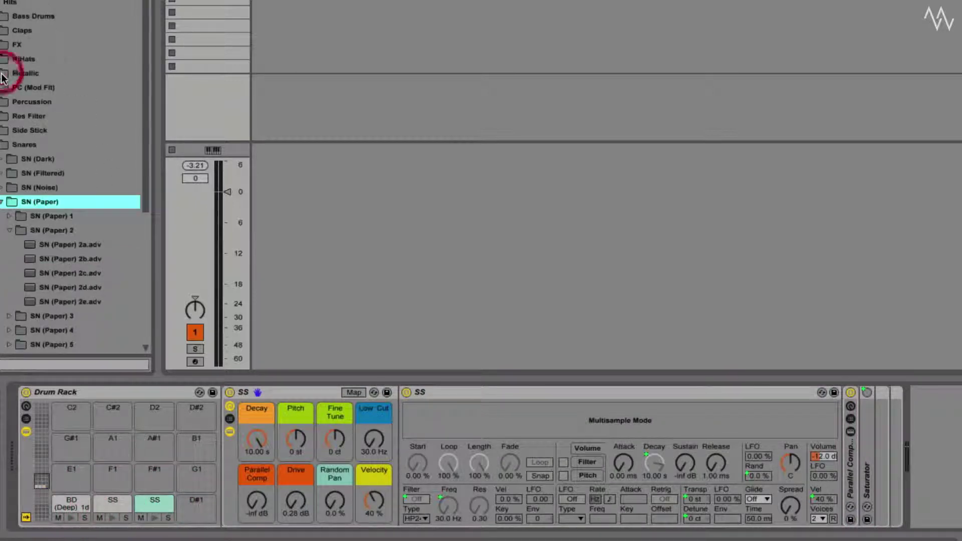
left_click(29, 259)
left_click(588, 416)
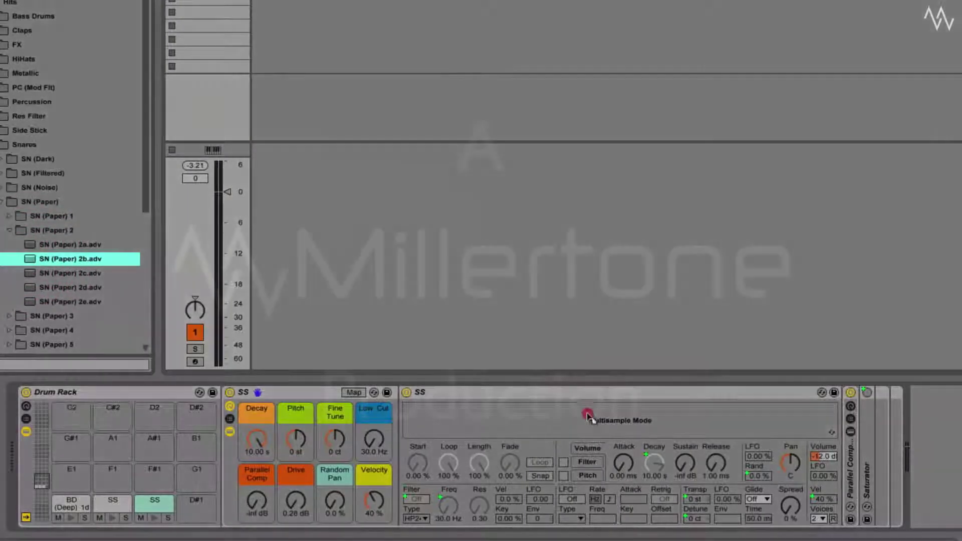